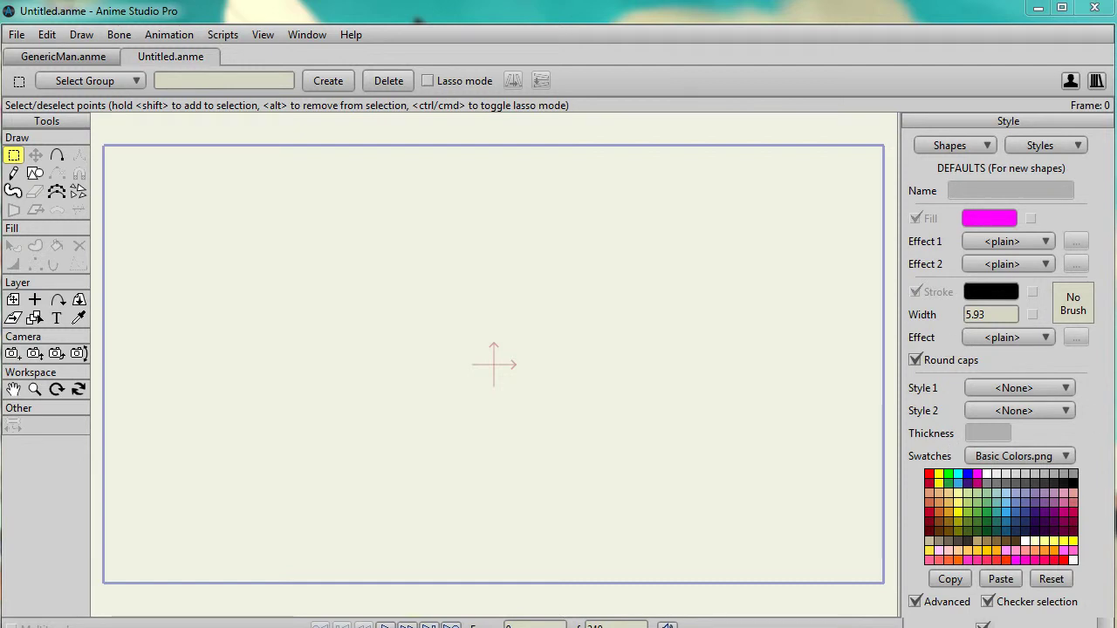
# - Create a new style named Green and give it a bright green fill from the Basic Colors swatches
pyautogui.click(1040, 146)
pyautogui.click(1051, 164)
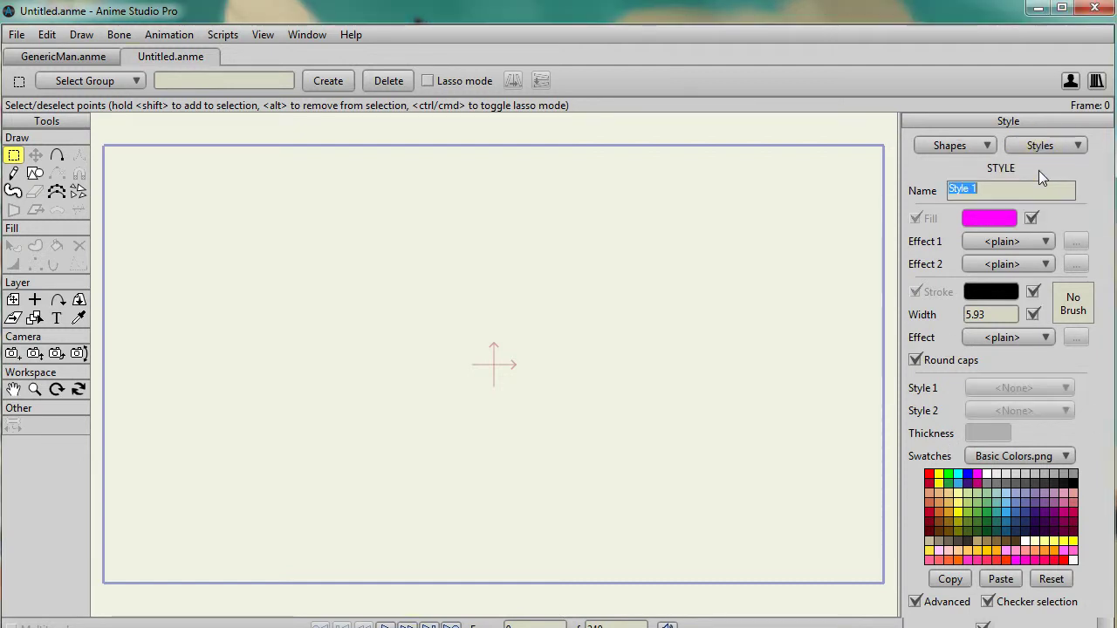
pyautogui.write('Green')
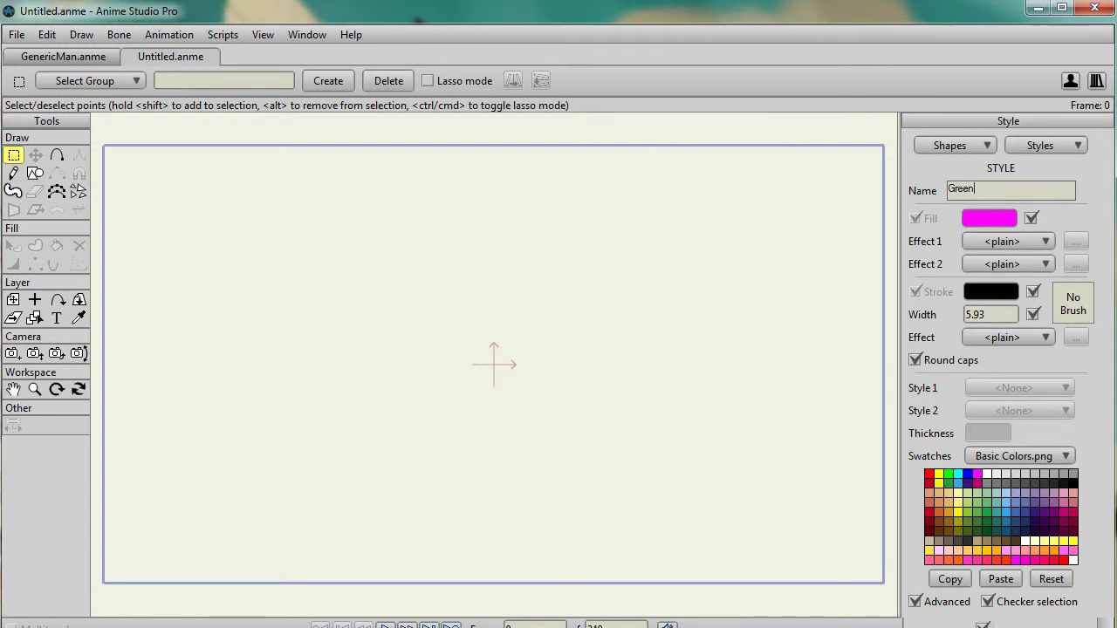
pyautogui.press('Return')
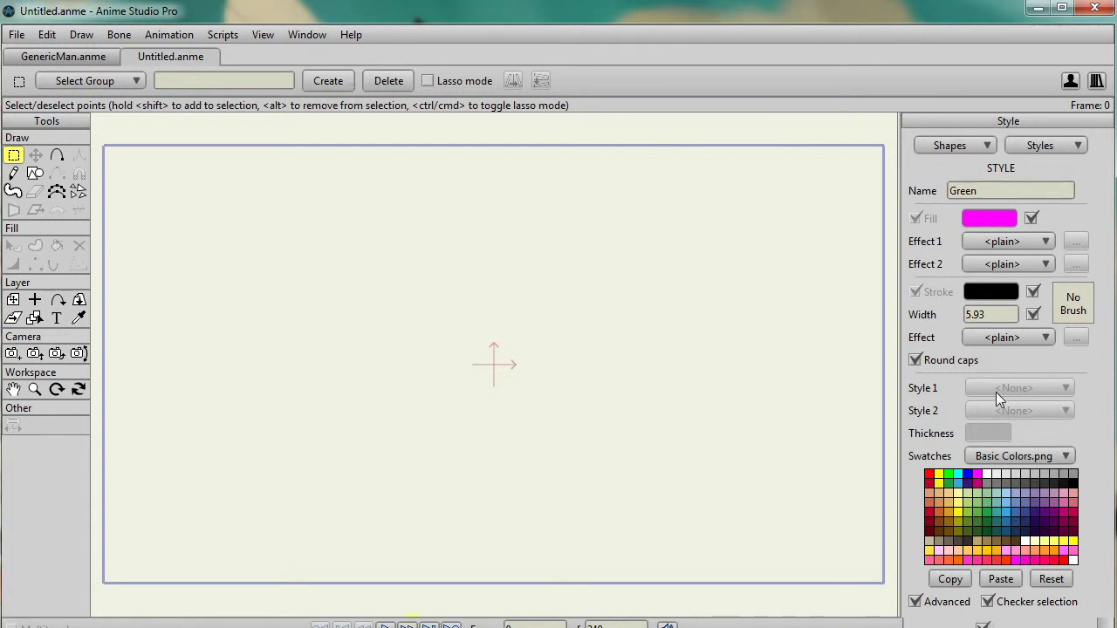
pyautogui.click(948, 474)
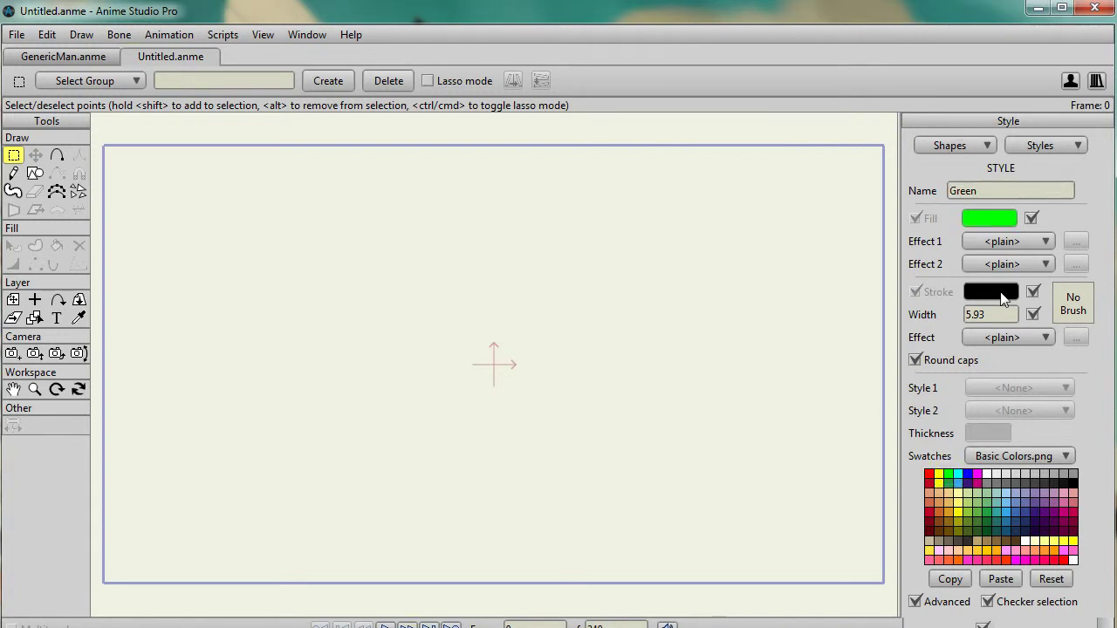
# - Set the Green style's stroke color to red EB1111 and its stroke width to 20
pyautogui.click(1003, 299)
pyautogui.click(214, 463)
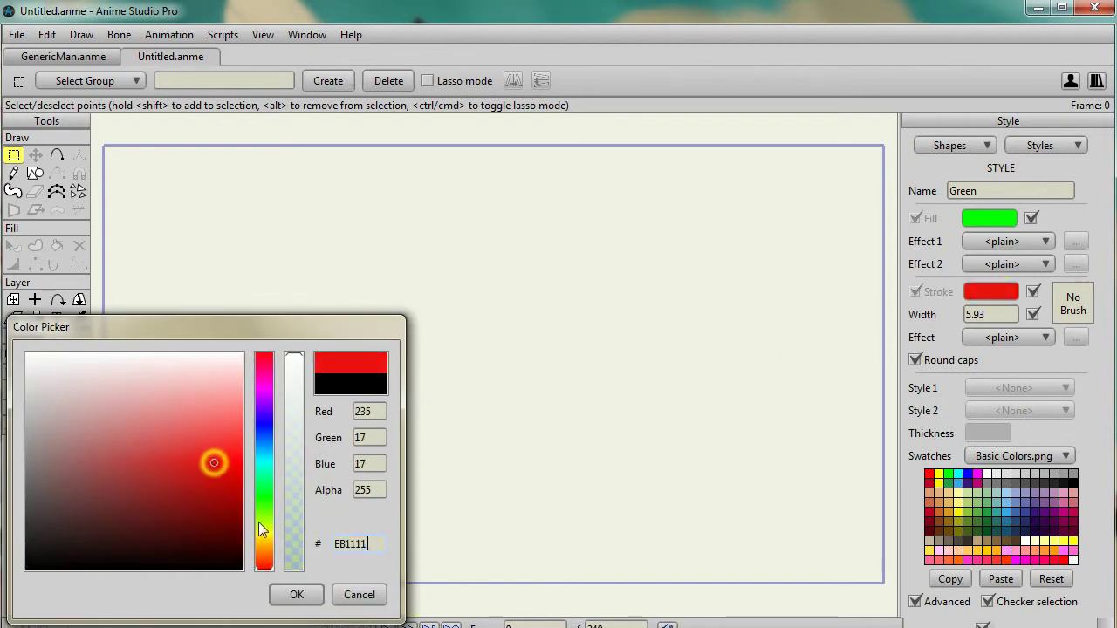
pyautogui.click(292, 594)
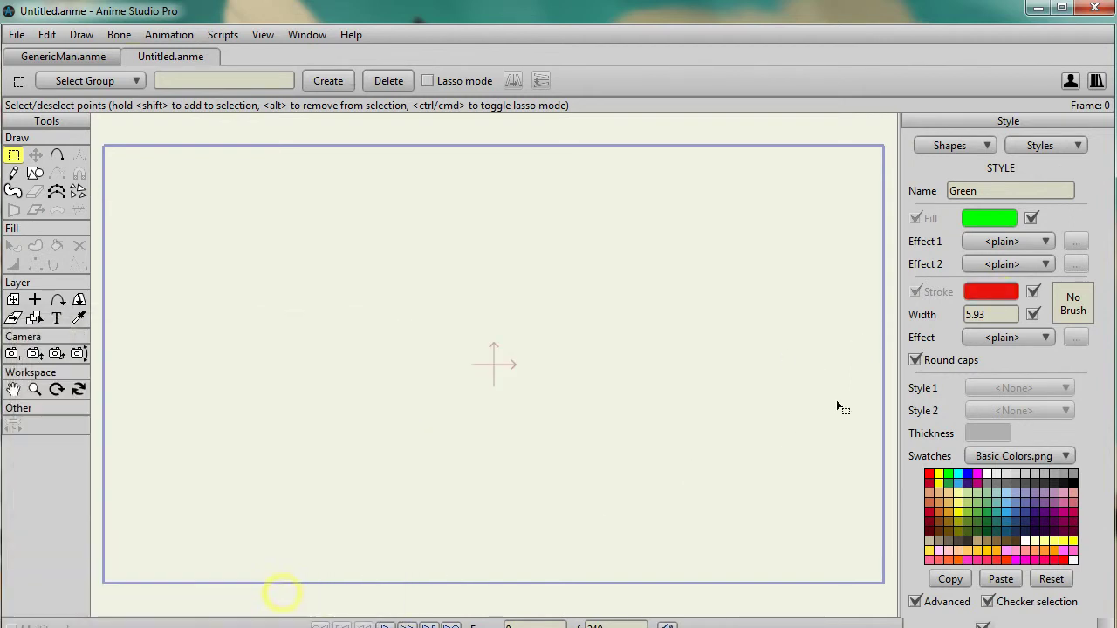
pyautogui.doubleClick(977, 316)
pyautogui.write('20')
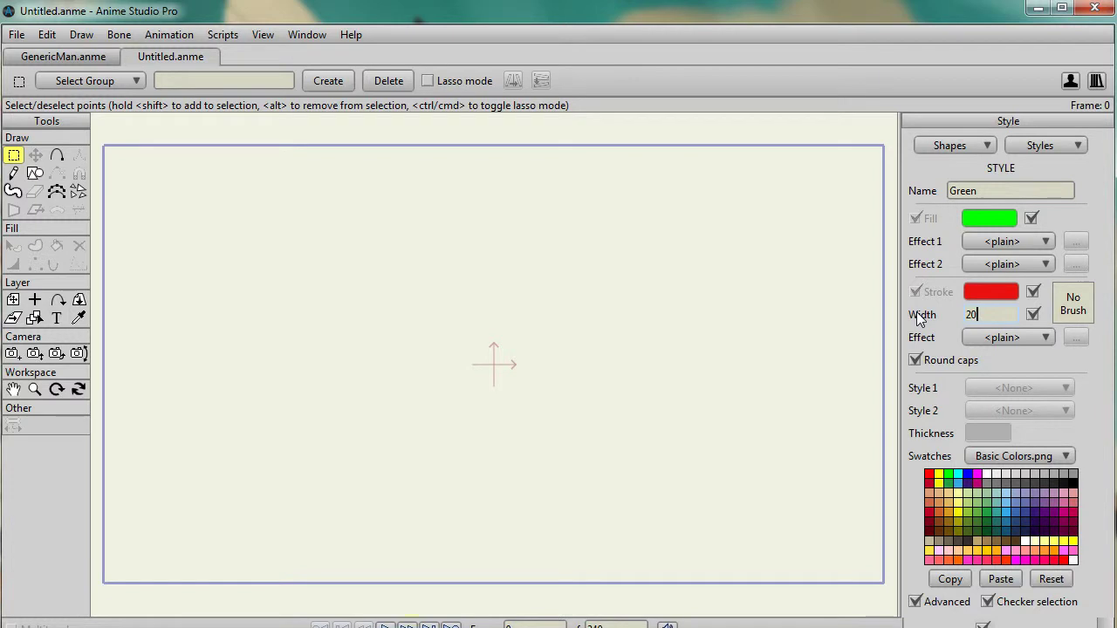
pyautogui.press('Return')
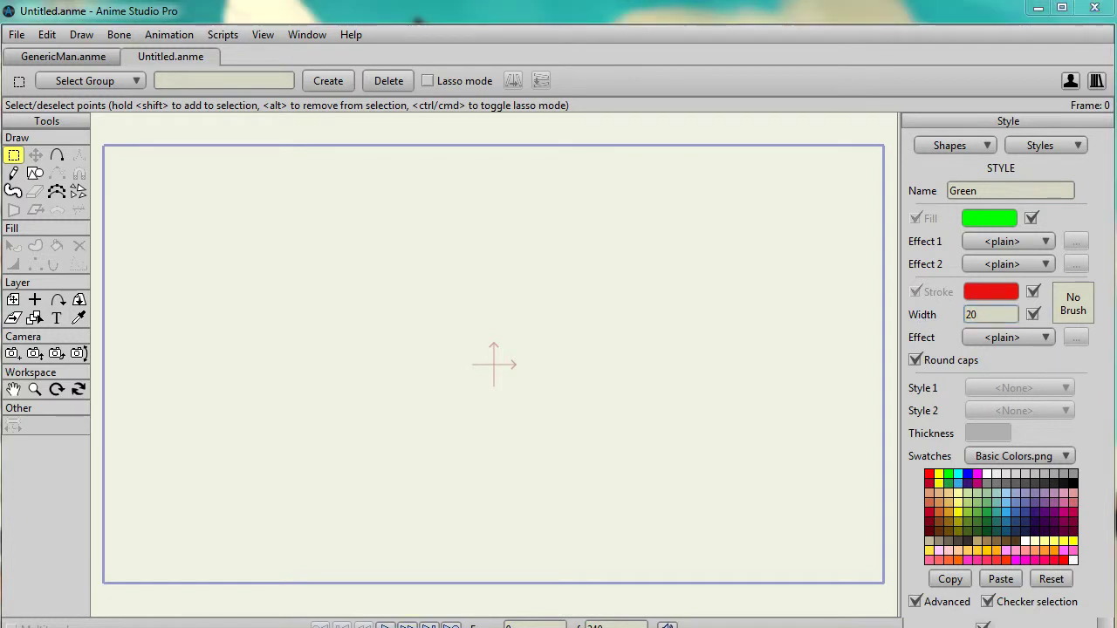
# - Create a second style named Yellow and make it the style being edited
pyautogui.click(1072, 147)
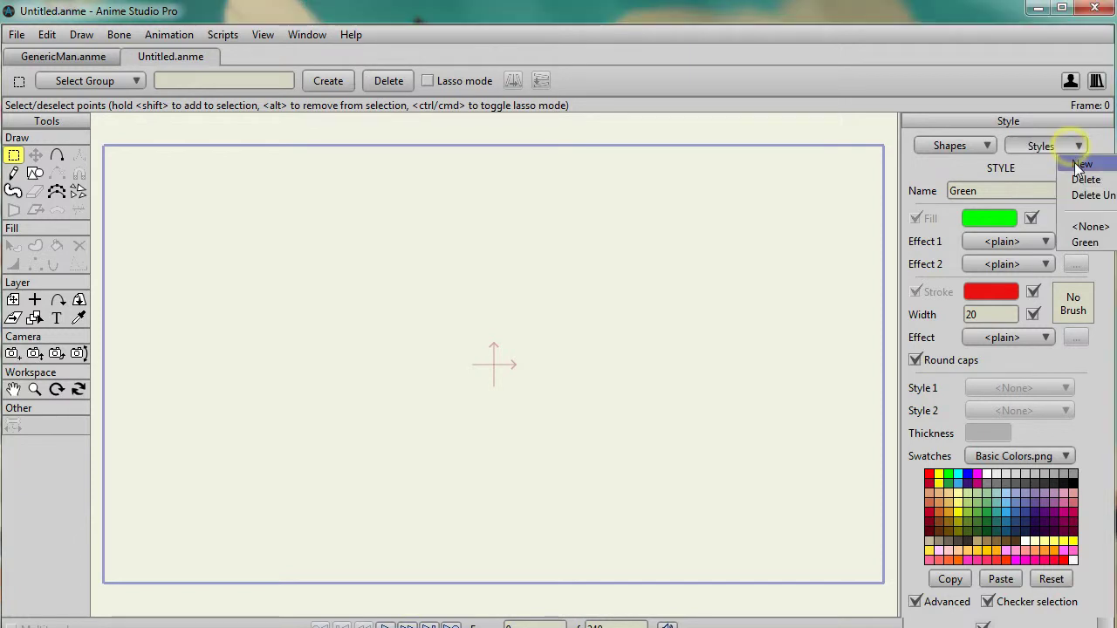
pyautogui.click(1077, 162)
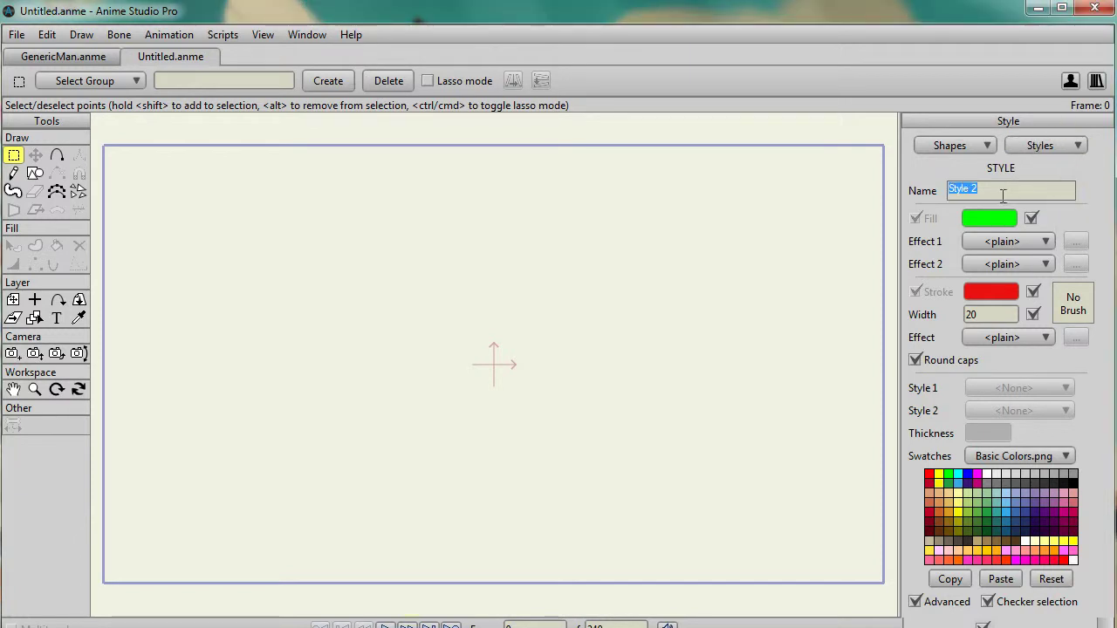
pyautogui.write('Yellow')
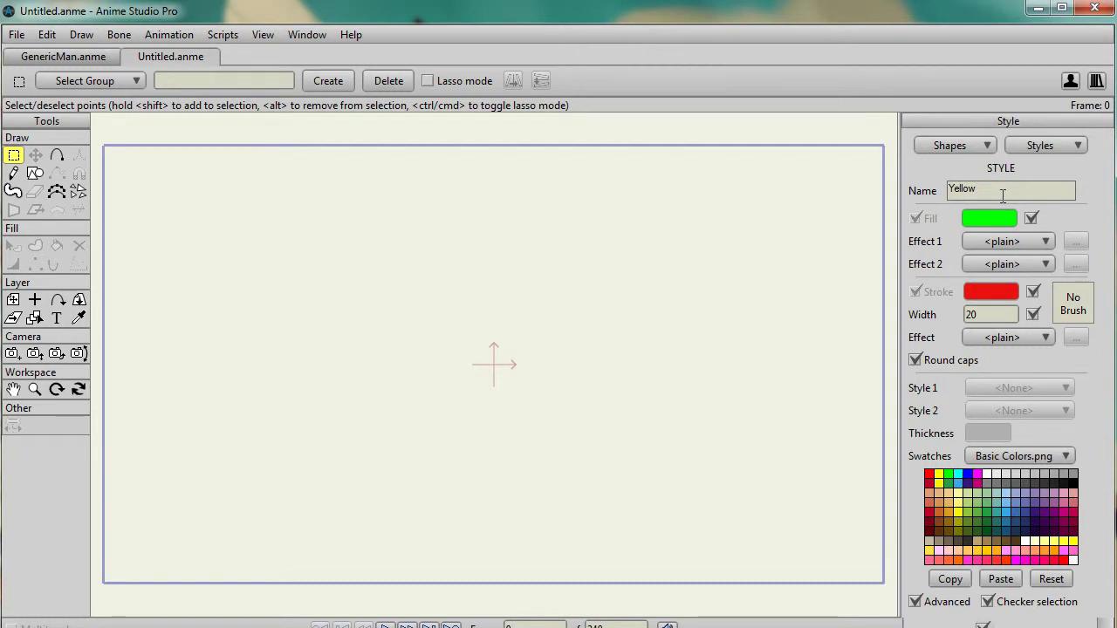
pyautogui.press('Escape')
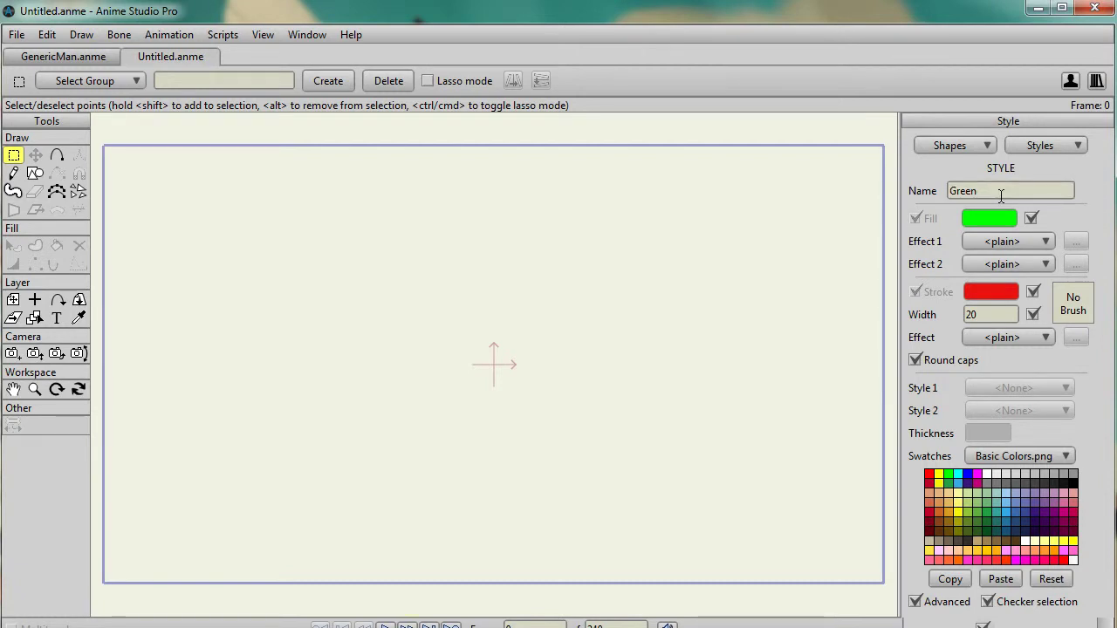
pyautogui.click(1078, 148)
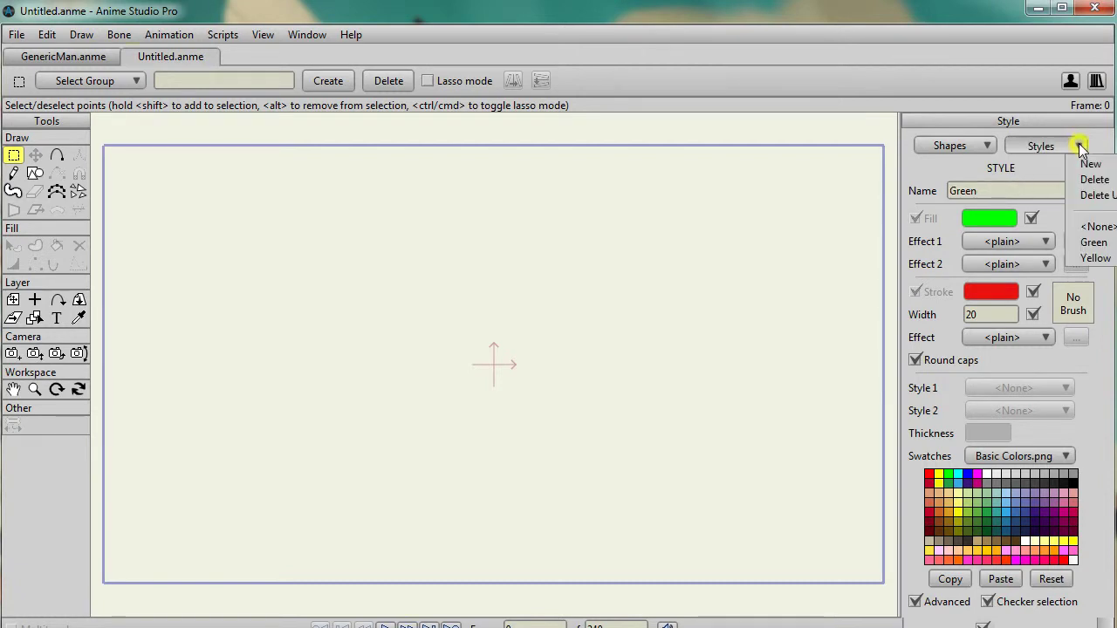
pyautogui.click(1089, 259)
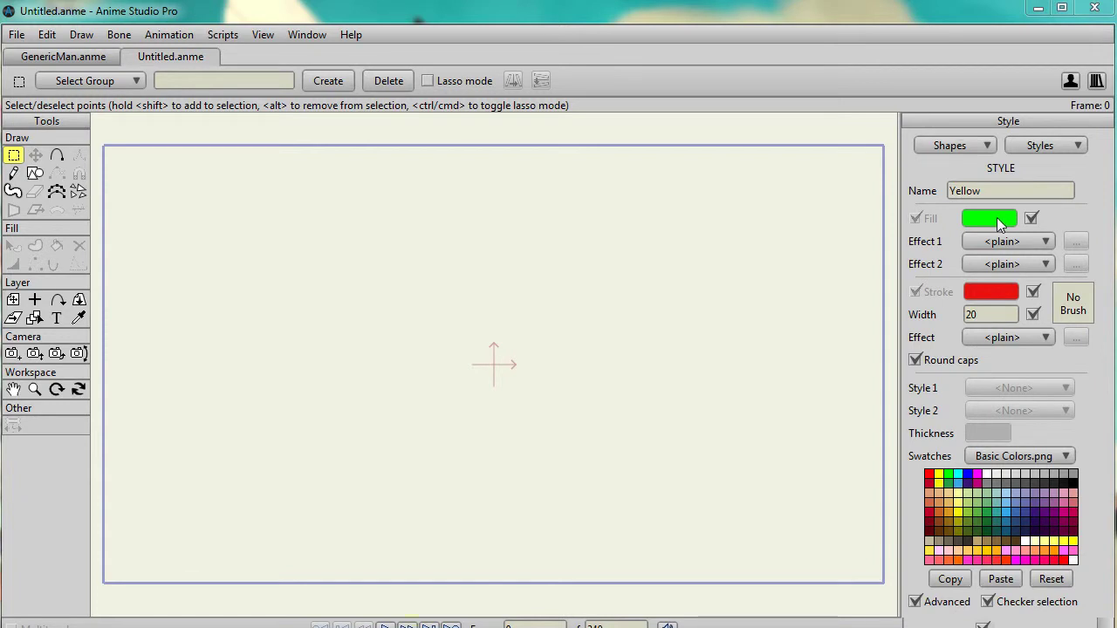
# - Give the Yellow style a yellow fill and disable its stroke color and stroke width definitions
pyautogui.click(938, 475)
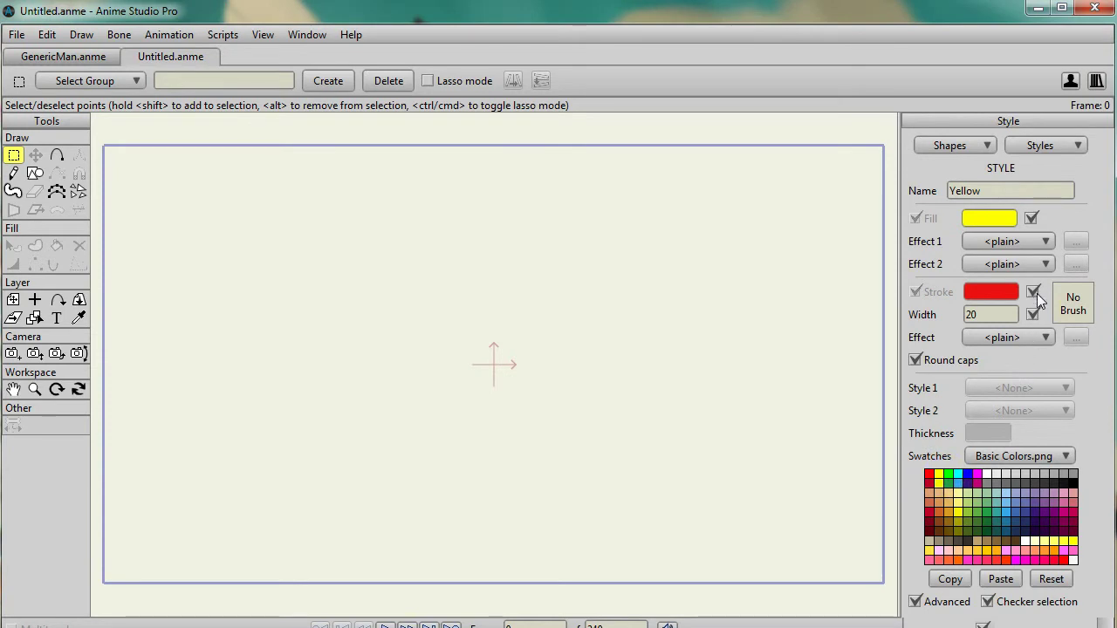
pyautogui.click(1033, 293)
pyautogui.click(1032, 315)
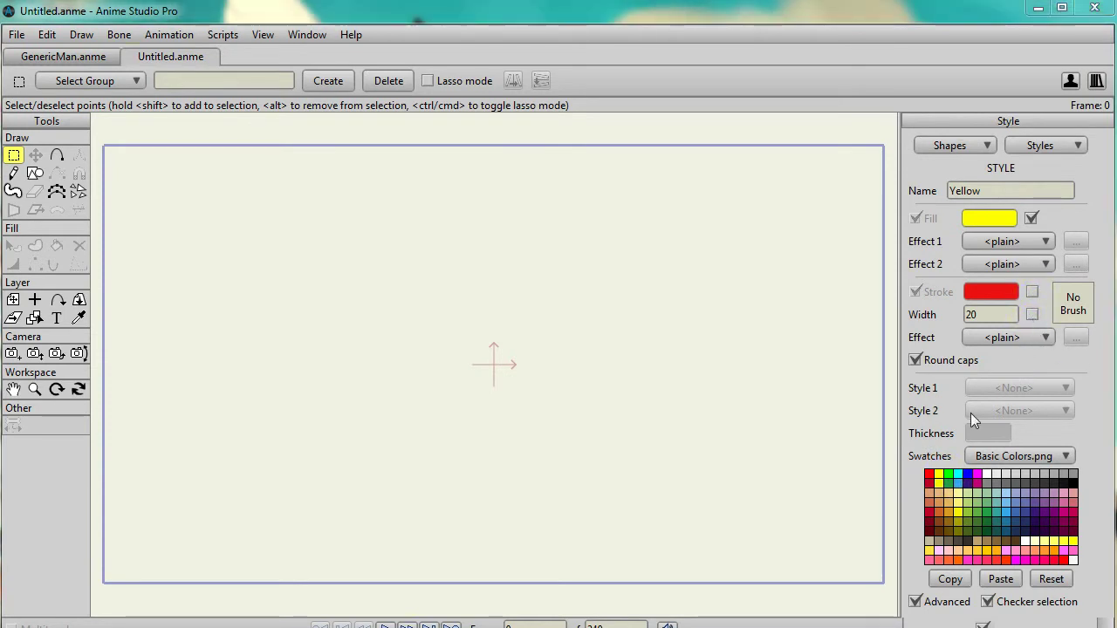
# - Draw a tall triangle in the left half of the canvas with the Yellow style and select its shape
pyautogui.click(35, 174)
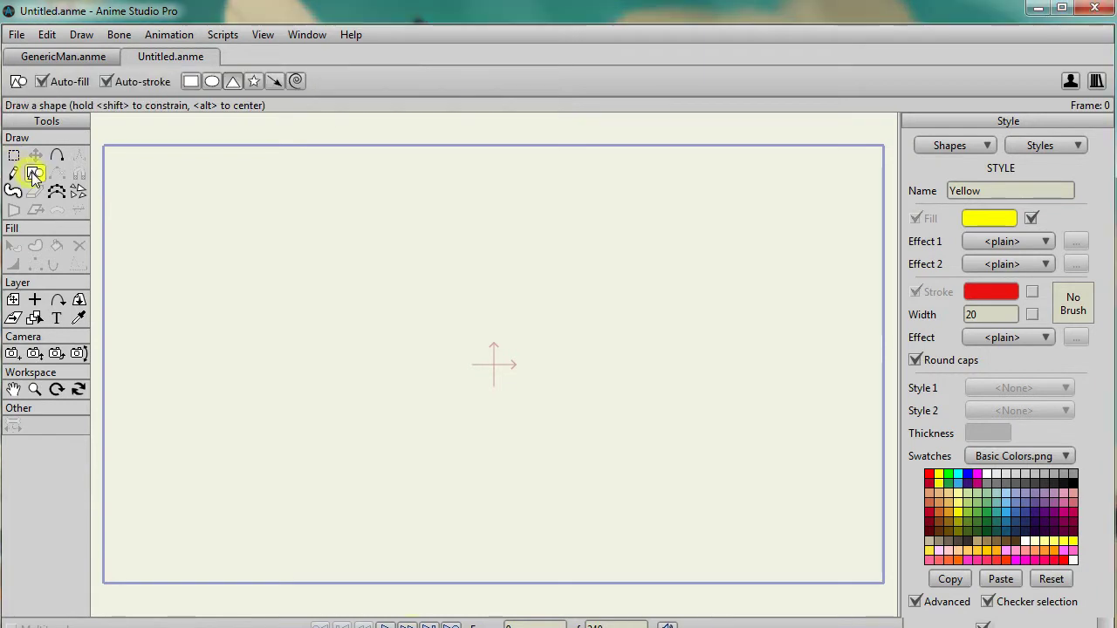
pyautogui.moveTo(251, 221)
pyautogui.mouseDown()
pyautogui.moveTo(323, 406)
pyautogui.moveTo(445, 465)
pyautogui.mouseUp()
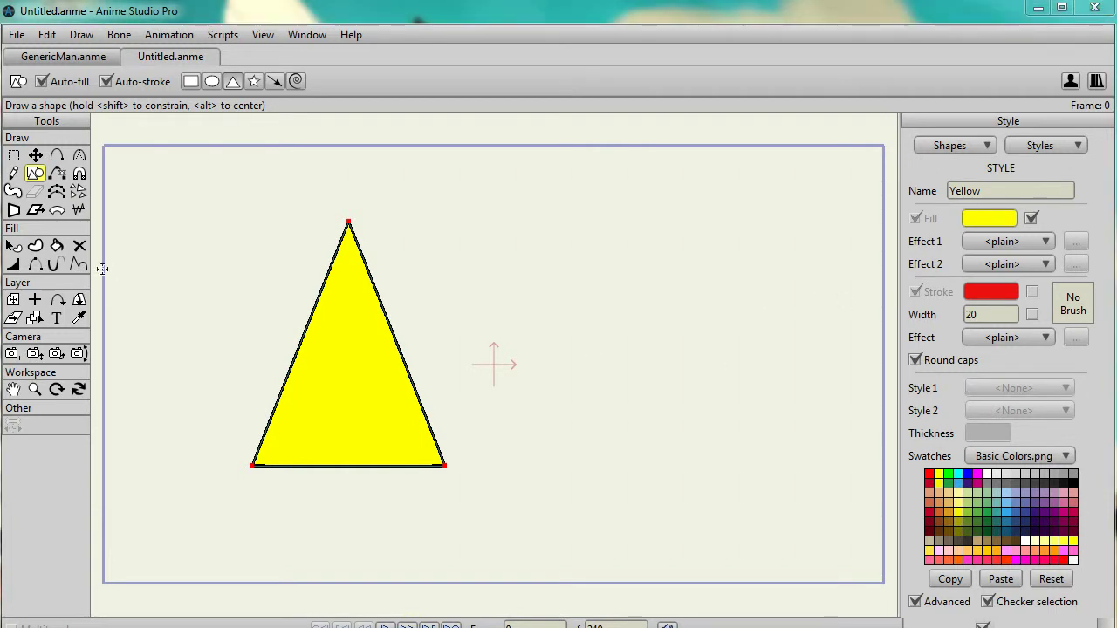
pyautogui.click(13, 246)
pyautogui.click(366, 349)
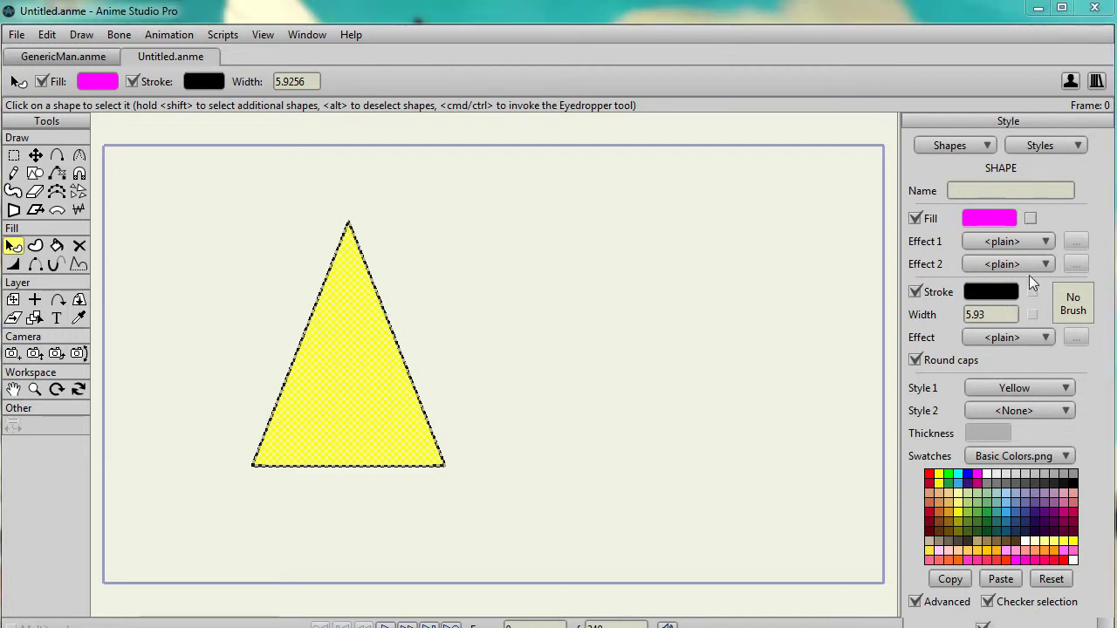
# - Turn the triangle's fill override on and off again, and switch the advanced style options off and back on
pyautogui.click(1030, 218)
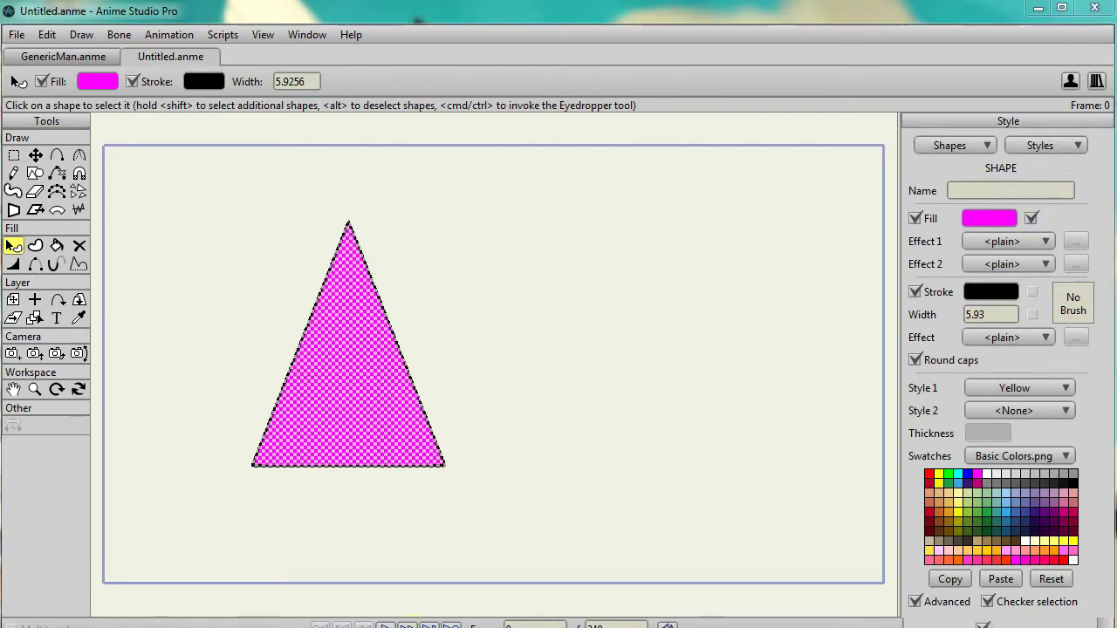
pyautogui.click(1030, 219)
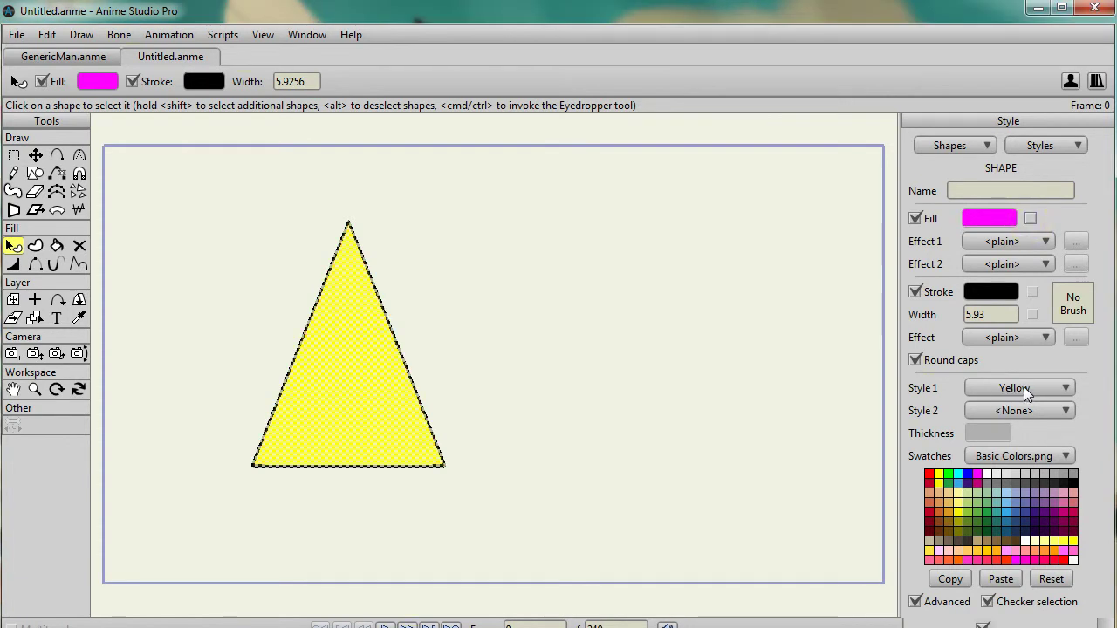
pyautogui.click(915, 603)
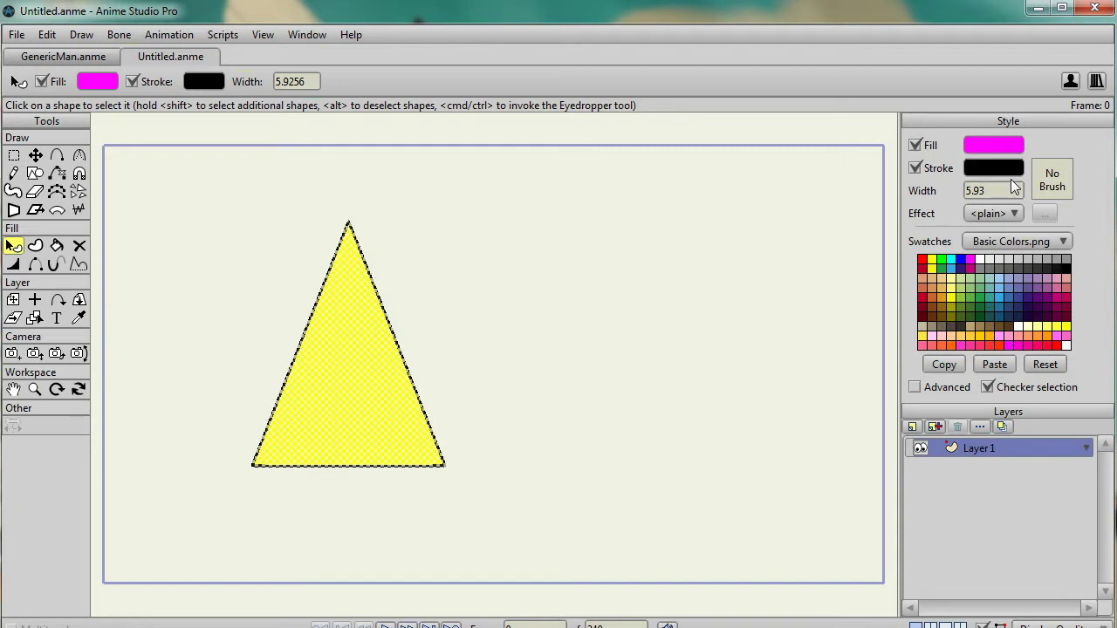
pyautogui.click(913, 387)
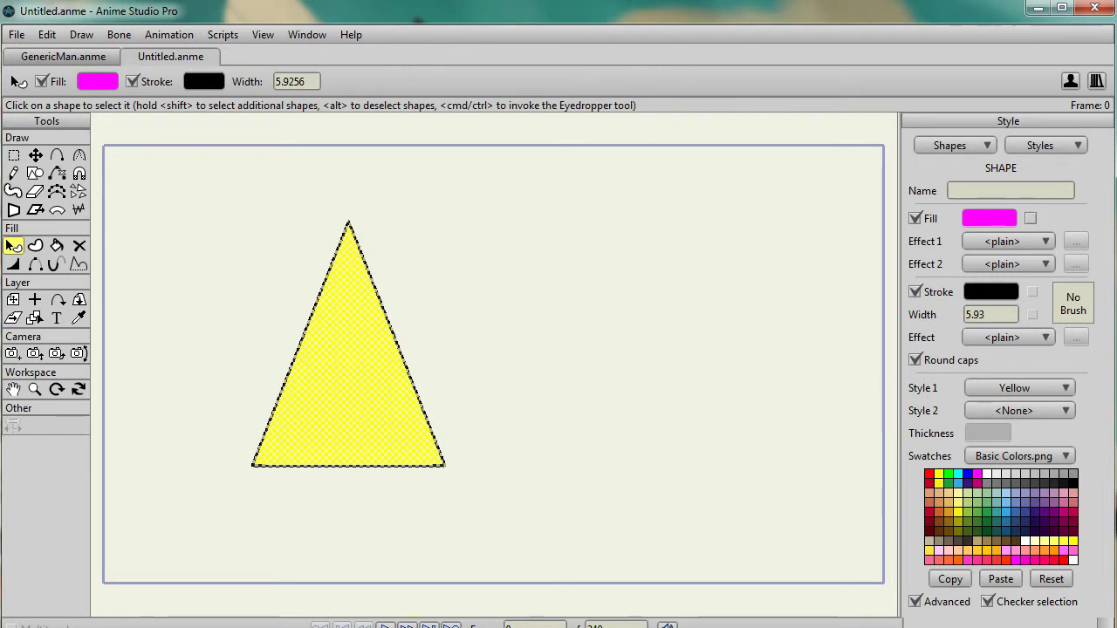
# - Assign Green as the triangle's Style 1 and Yellow as its Style 2
pyautogui.click(1065, 388)
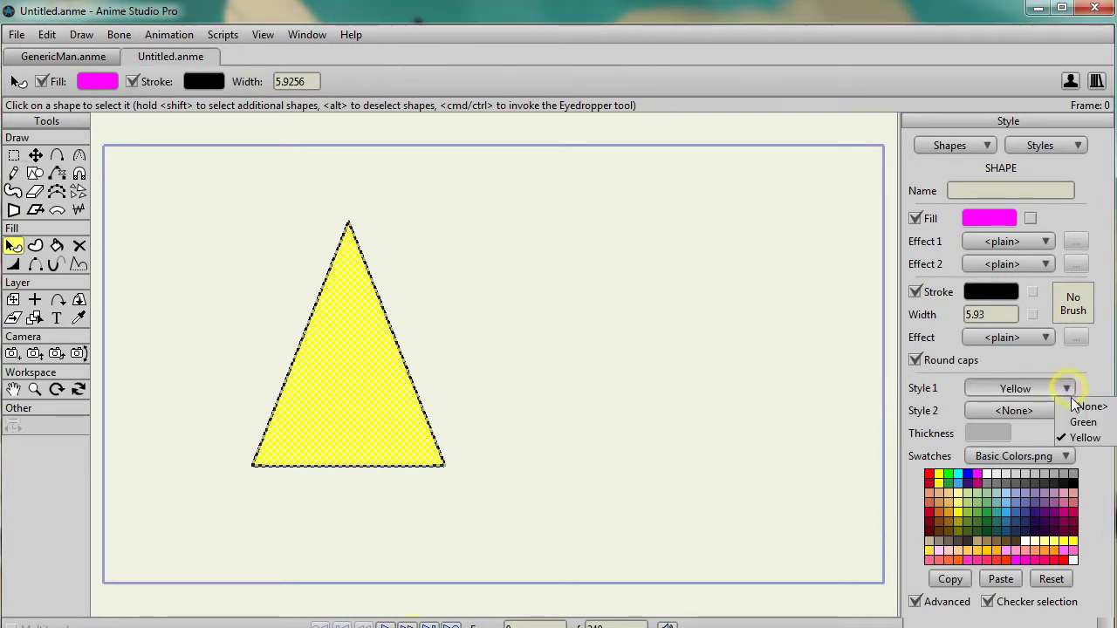
pyautogui.click(1081, 422)
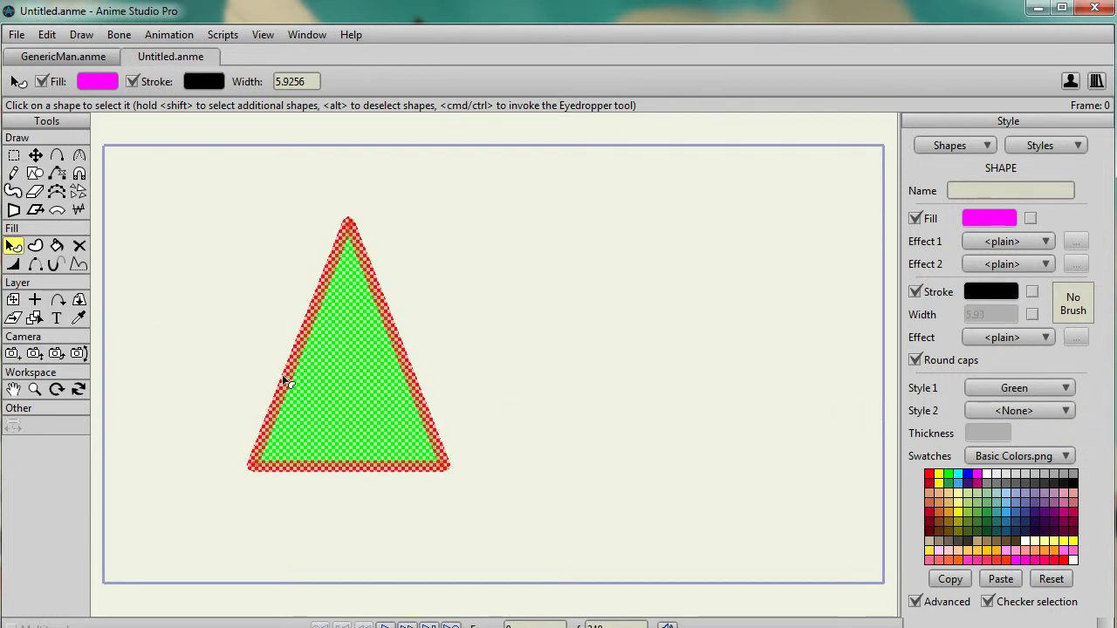
pyautogui.click(1065, 410)
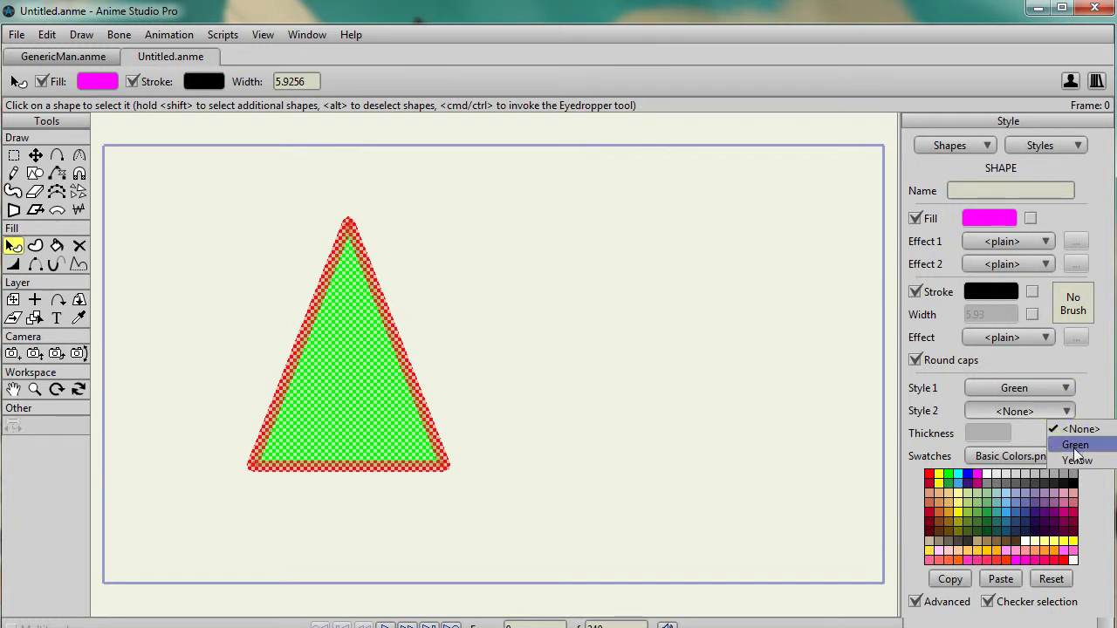
pyautogui.click(1077, 461)
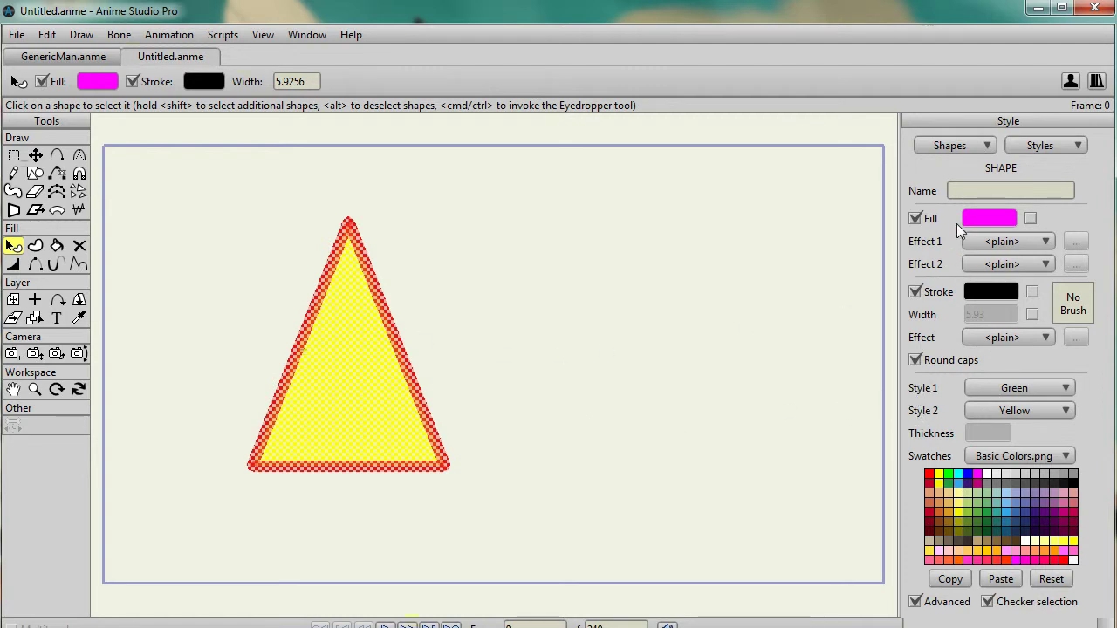
# - Override the applied styles with the triangle's own fill color, stroke color and stroke width
pyautogui.click(1030, 218)
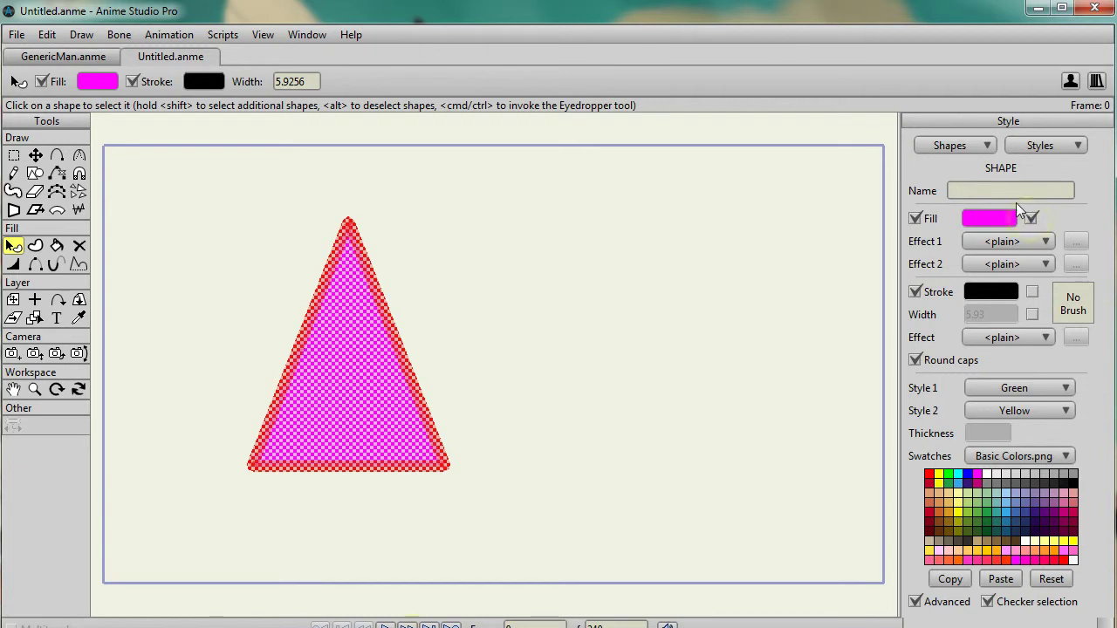
pyautogui.click(1031, 294)
pyautogui.click(1032, 312)
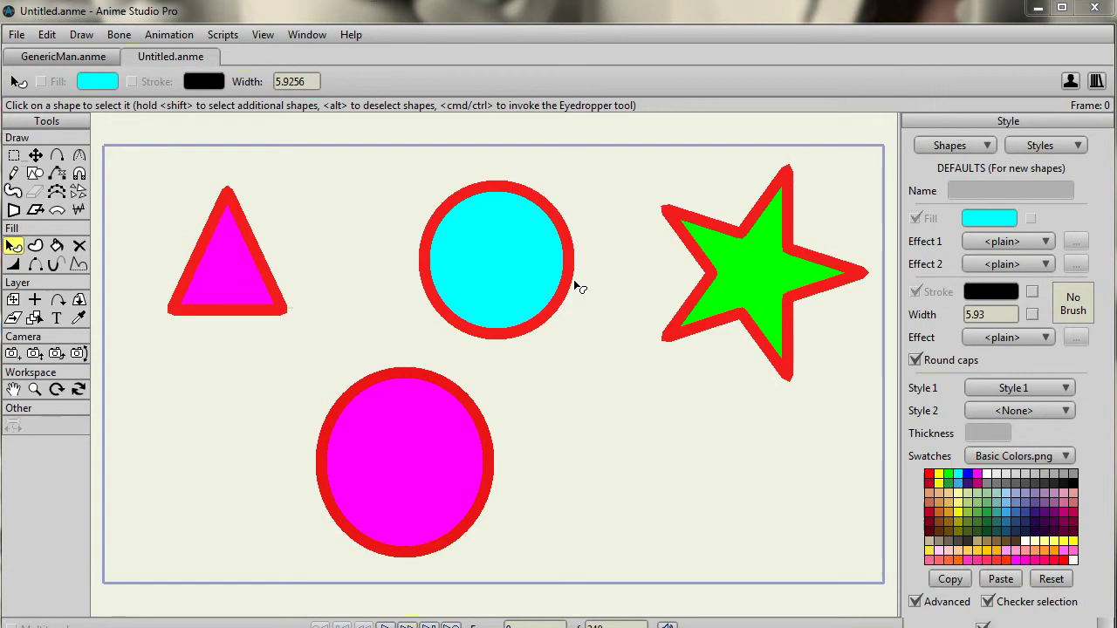
# - Select the lower magenta circle to check its style assignment, and open Style 1 for editing
pyautogui.click(442, 439)
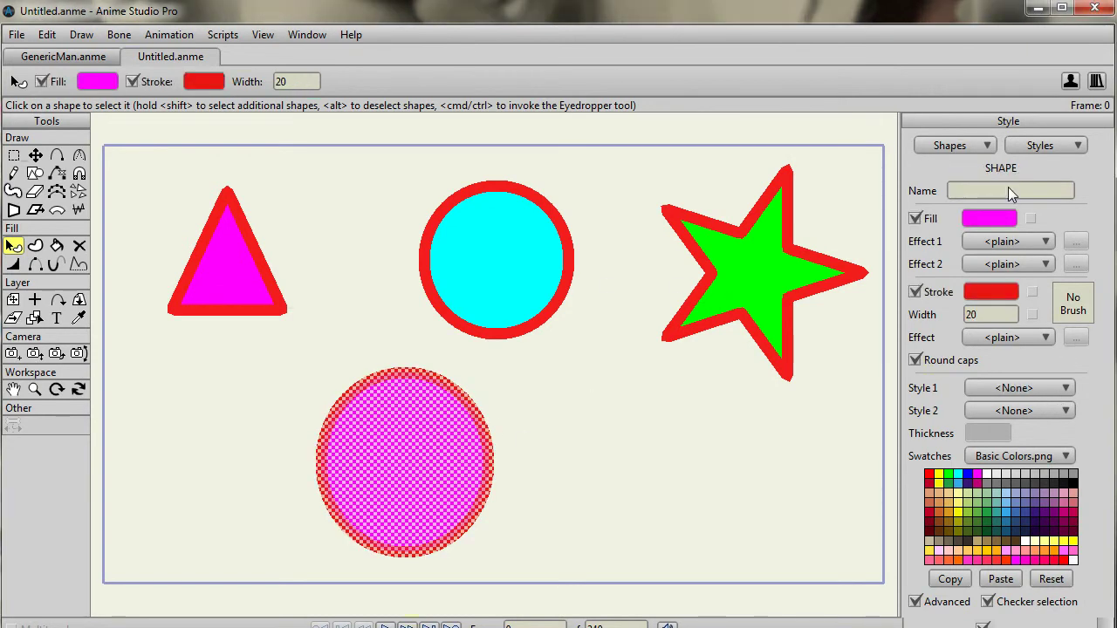
pyautogui.click(1051, 147)
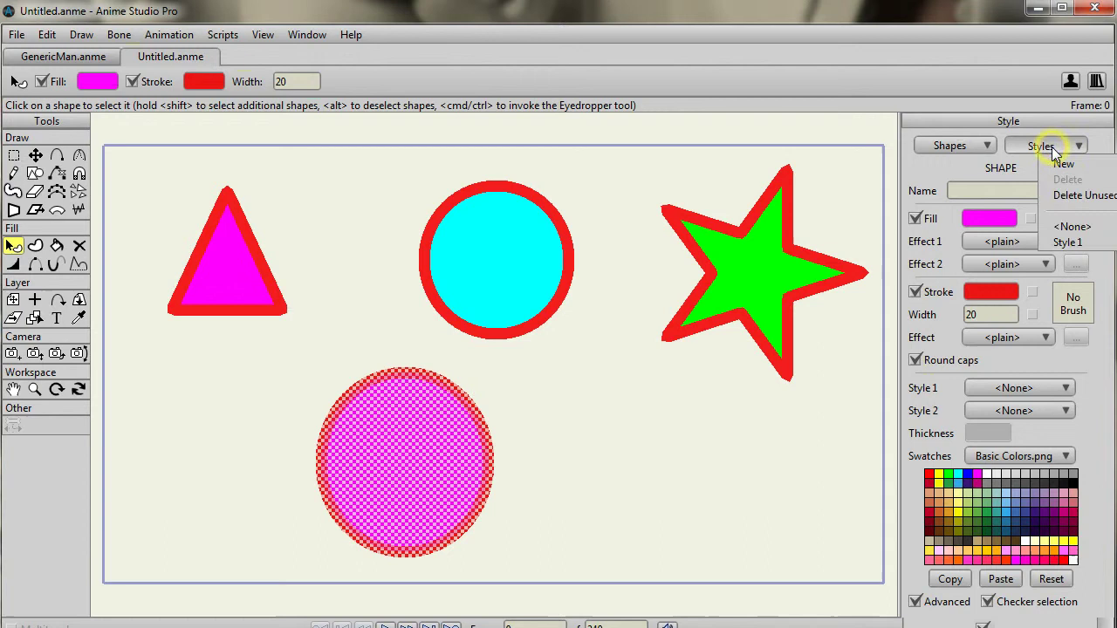
pyautogui.click(1057, 240)
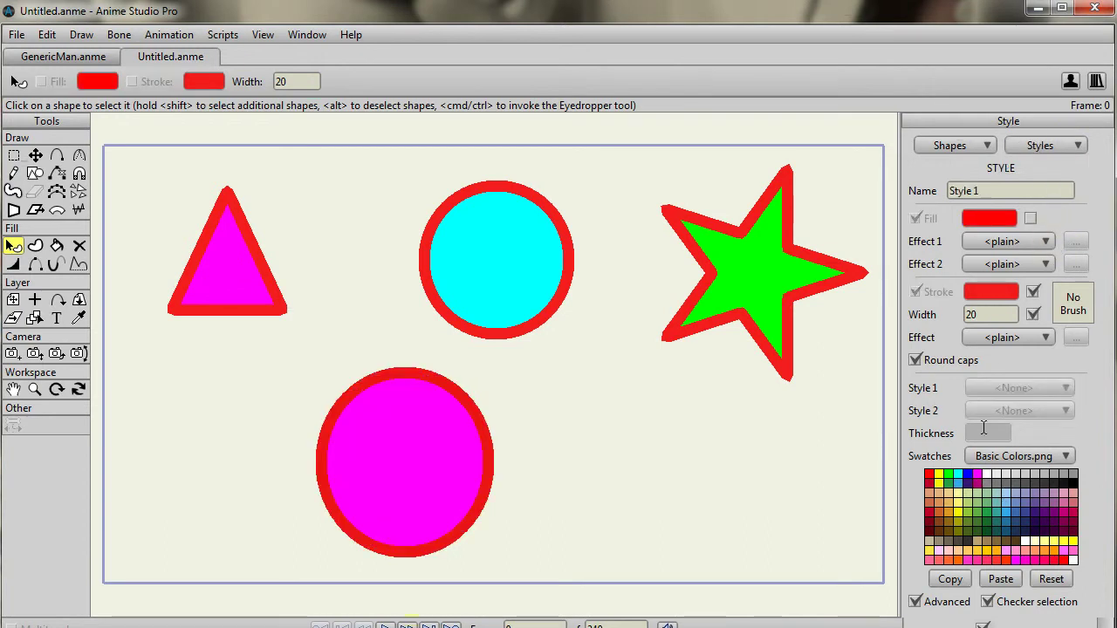
# - Change Style 1's stroke color to green 1CCC14, trying several shades in the color picker
pyautogui.click(992, 293)
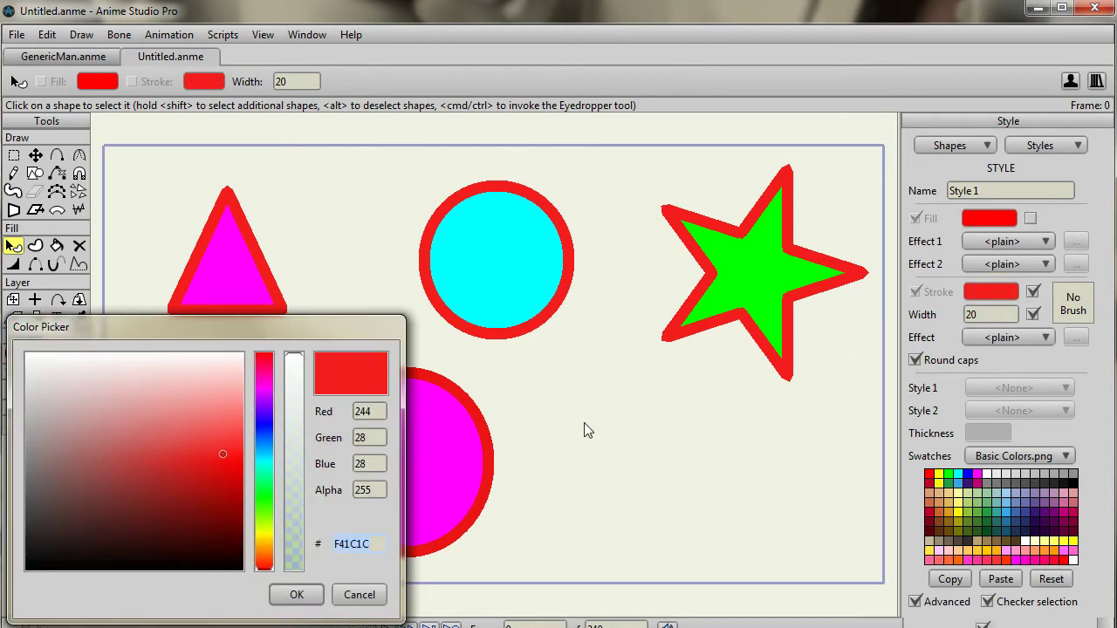
pyautogui.click(219, 454)
pyautogui.click(162, 419)
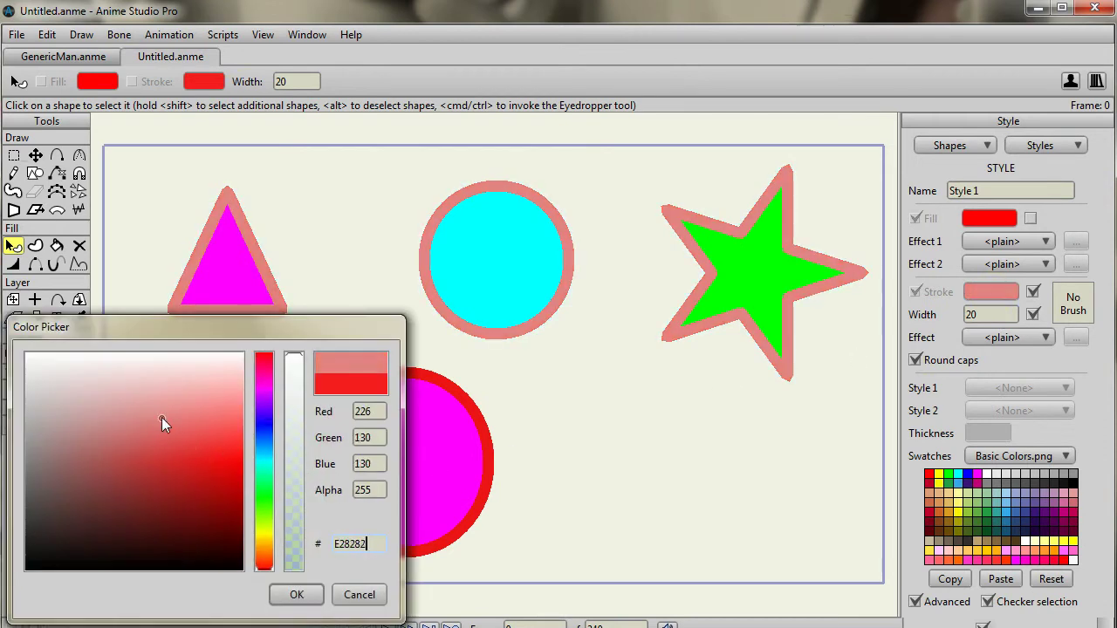
pyautogui.click(151, 413)
pyautogui.click(185, 492)
pyautogui.click(194, 489)
pyautogui.click(267, 492)
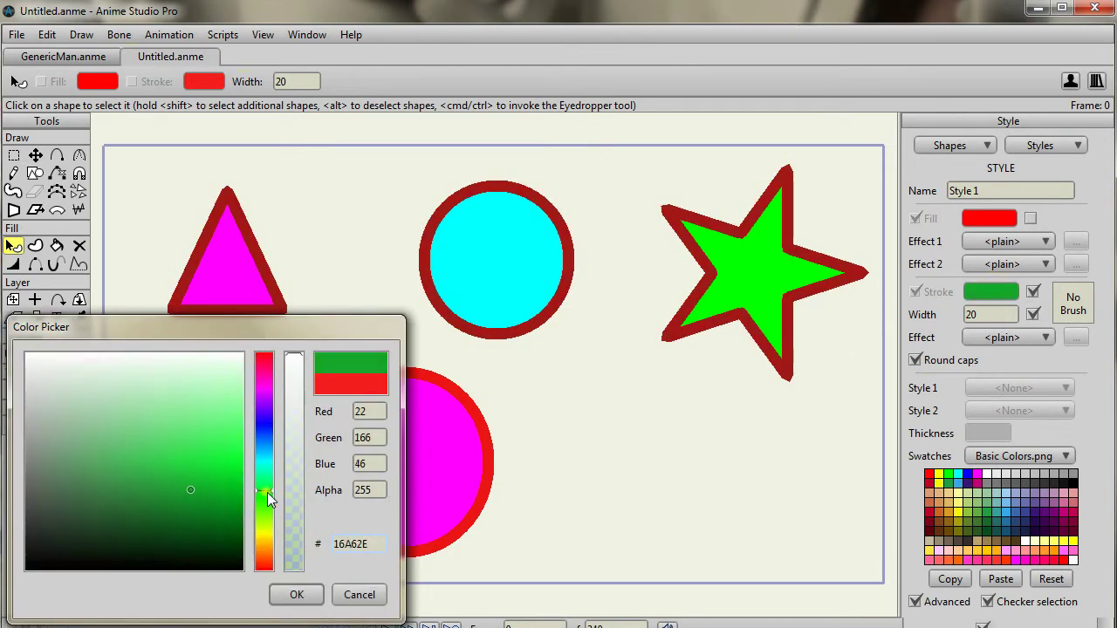
pyautogui.moveTo(267, 492)
pyautogui.mouseDown()
pyautogui.moveTo(268, 508)
pyautogui.moveTo(268, 499)
pyautogui.mouseUp()
pyautogui.click(191, 489)
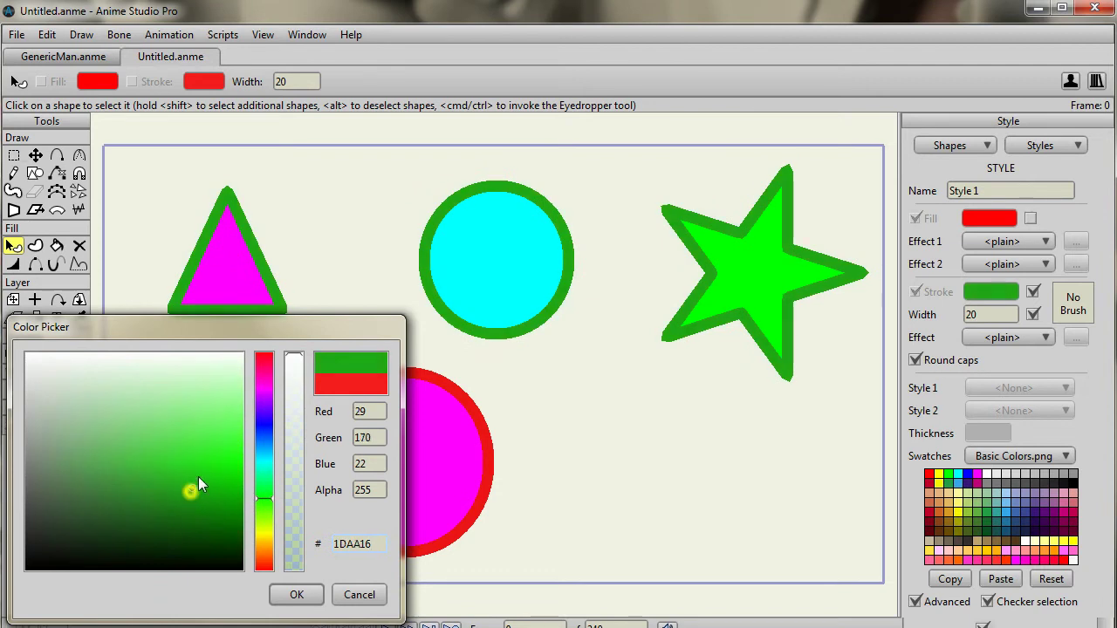
pyautogui.moveTo(198, 476)
pyautogui.mouseDown()
pyautogui.moveTo(180, 476)
pyautogui.moveTo(204, 475)
pyautogui.mouseUp()
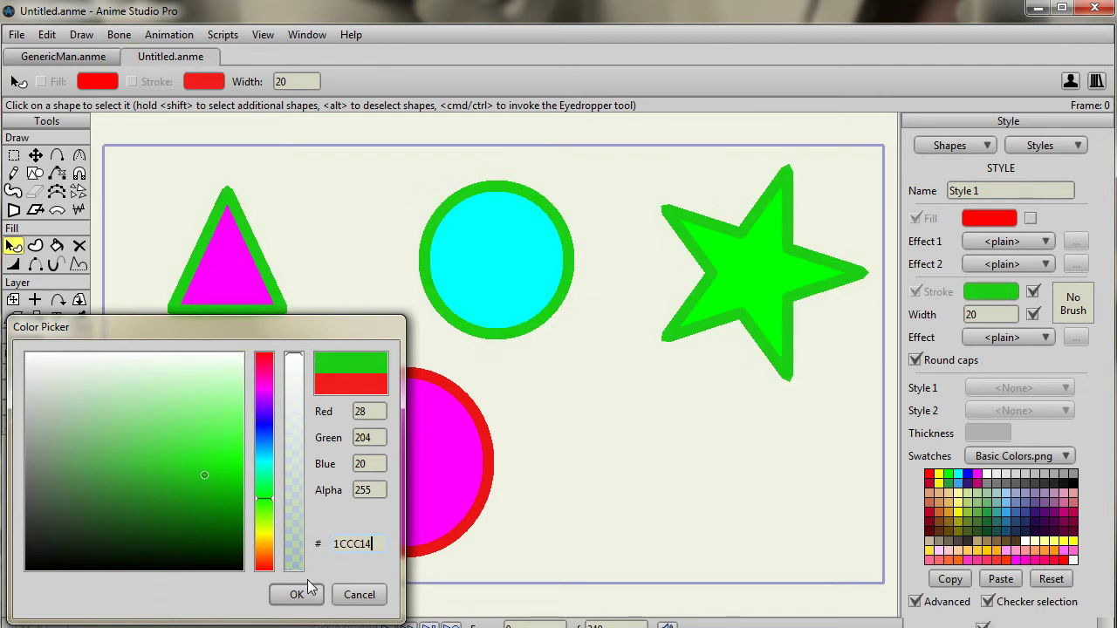